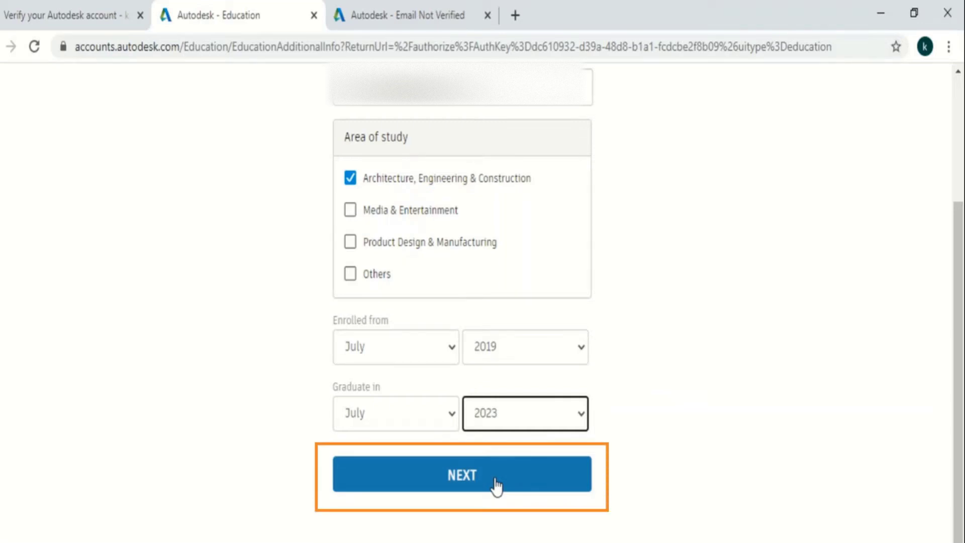
Submit the education details: Architecture, Engineering & Construction, enrolled July 2019, graduating July 2023
click(496, 486)
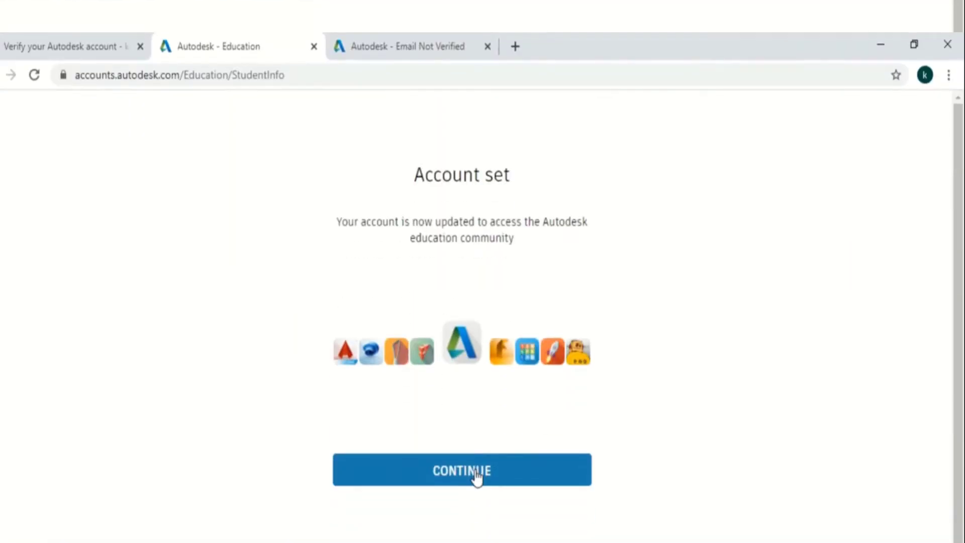